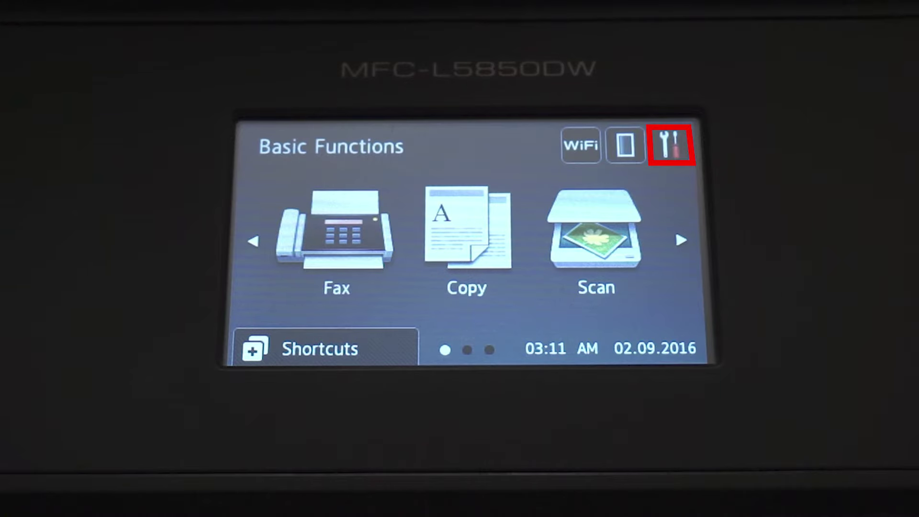
Print the Network Configuration report from All Settings > Print Reports to get IP 192.168.1.104.
click(669, 145)
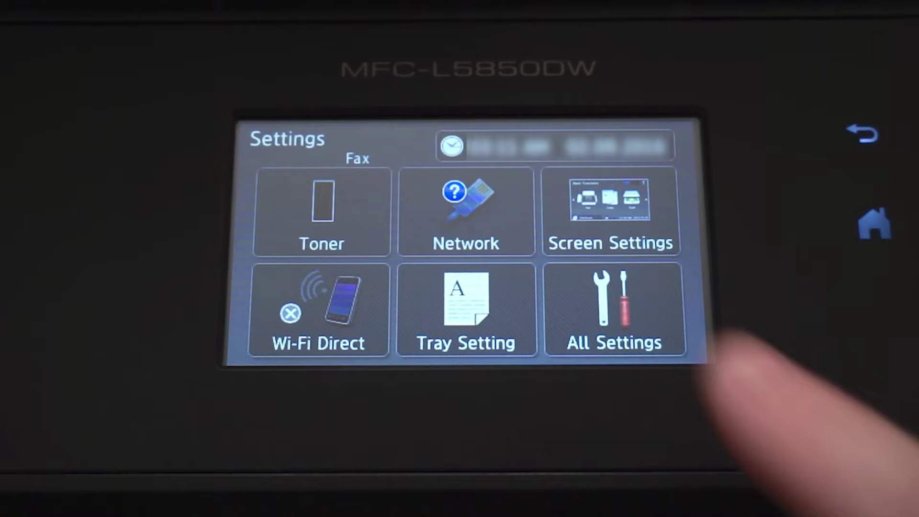
click(617, 297)
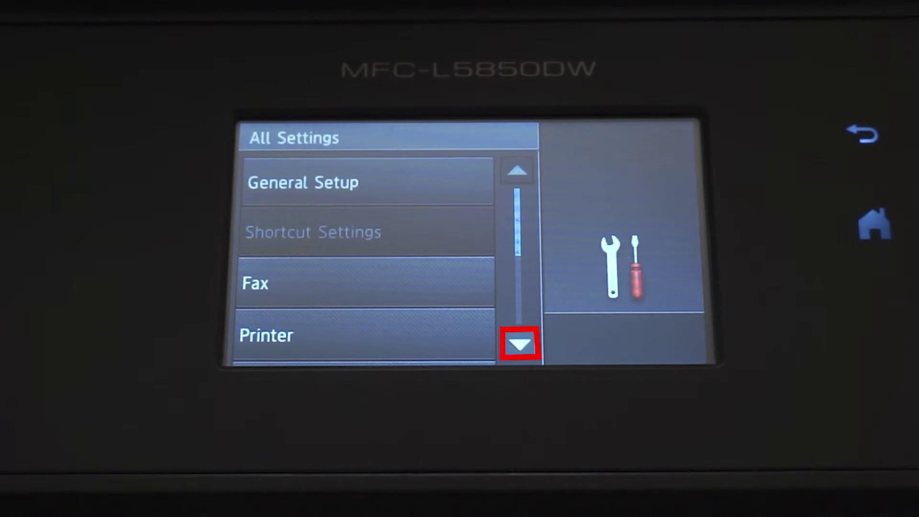
click(519, 344)
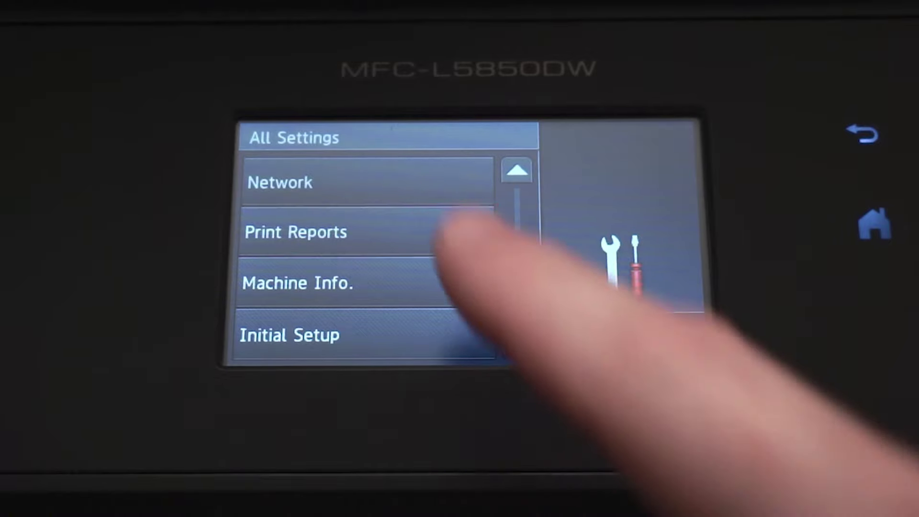
click(406, 230)
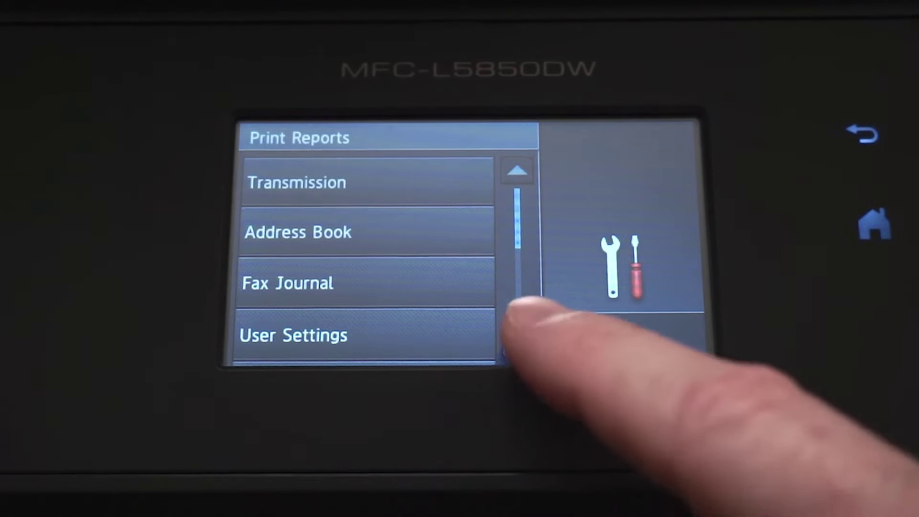
click(518, 344)
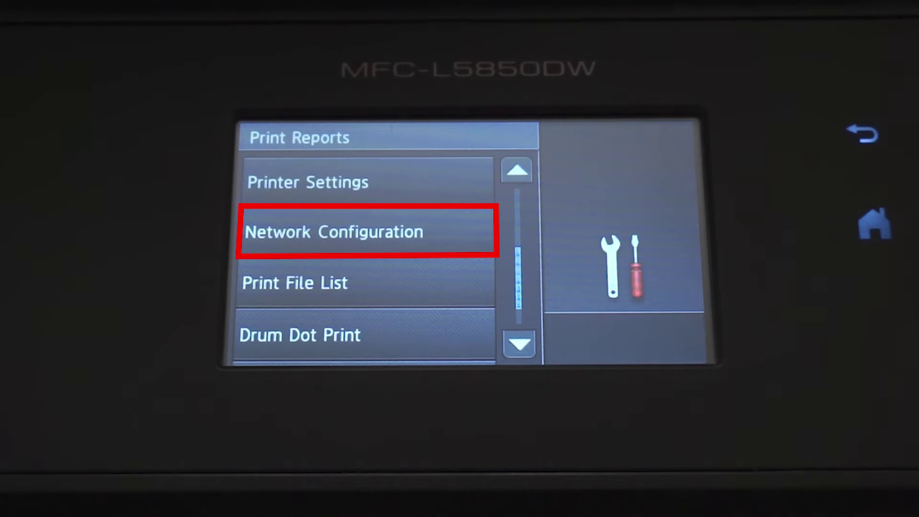
click(421, 229)
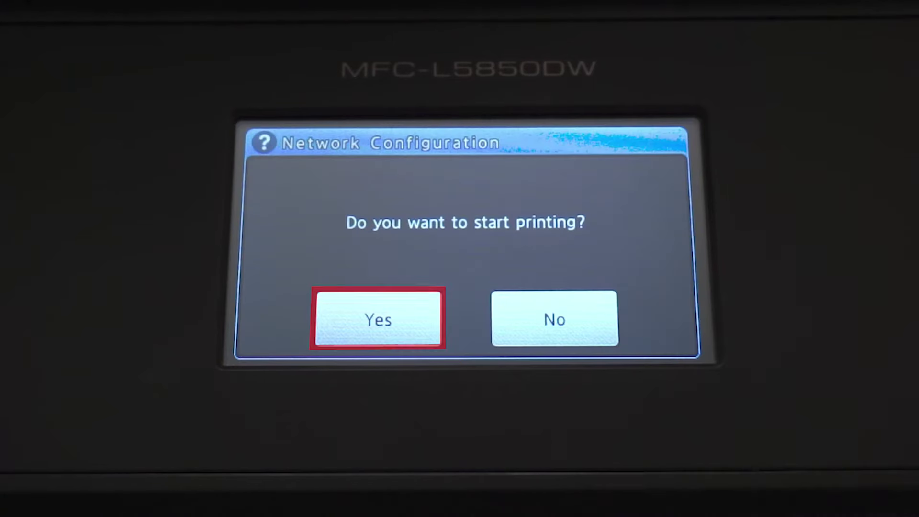
click(380, 320)
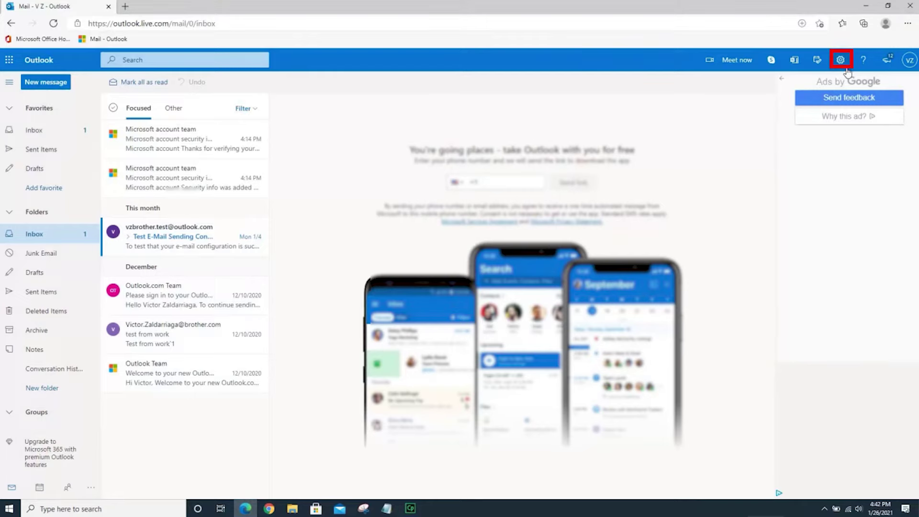
Find Outlook's POP and IMAP settings showing smtp.office365.com, port 587, STARTTLS.
click(844, 63)
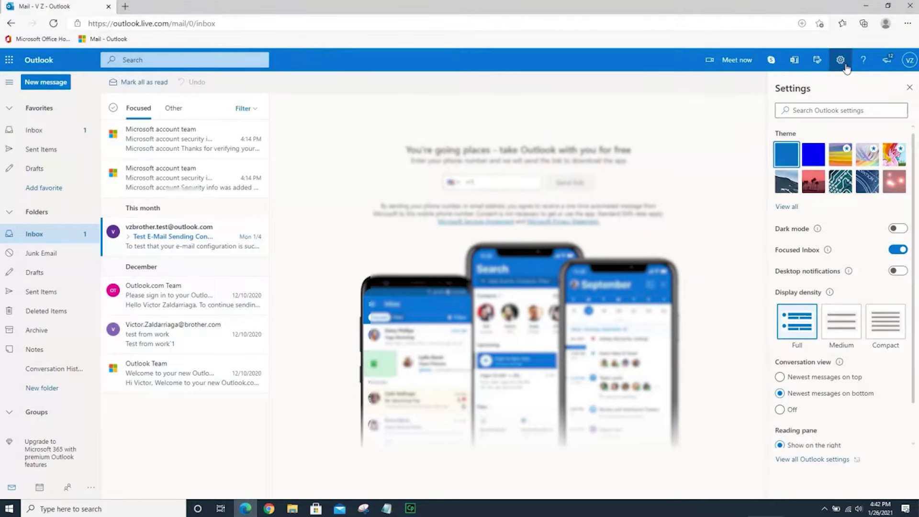
click(813, 110)
text(smtp)
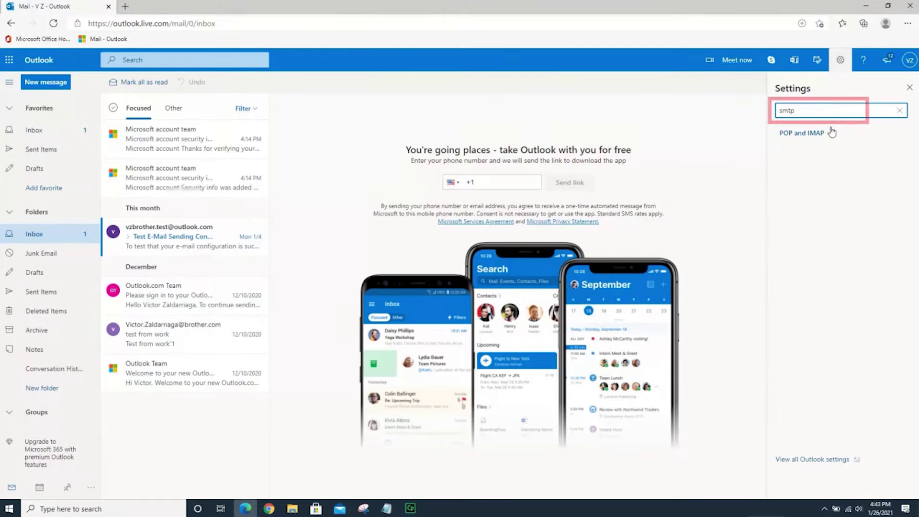
click(825, 134)
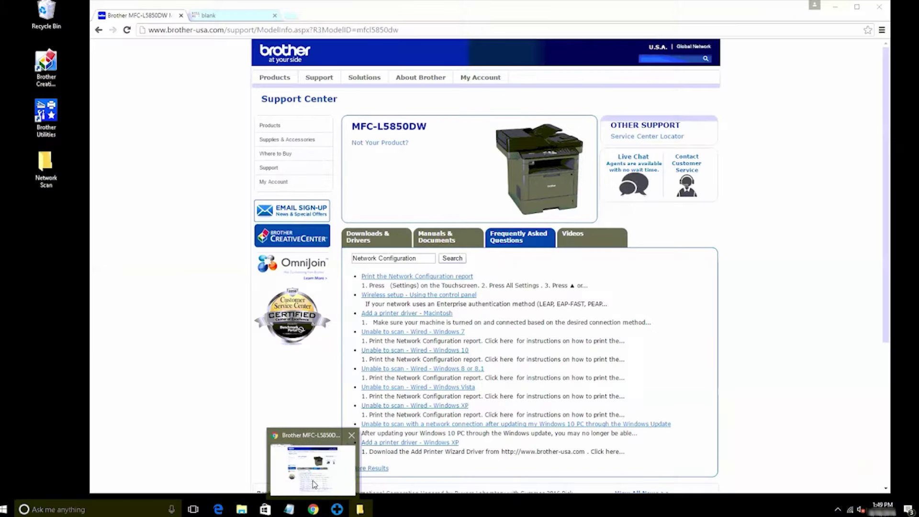
Load 192.168.1.104 in a blank Chrome tab to reach the printer's status page.
click(311, 480)
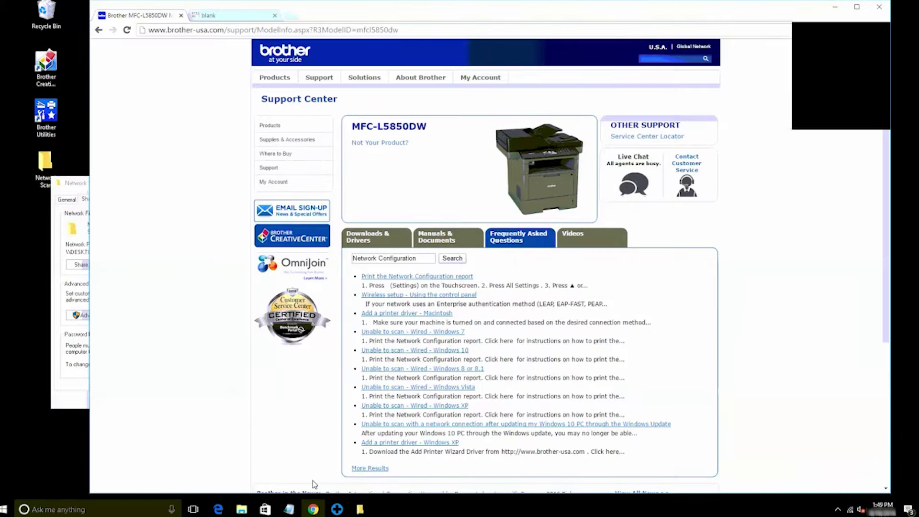
click(237, 20)
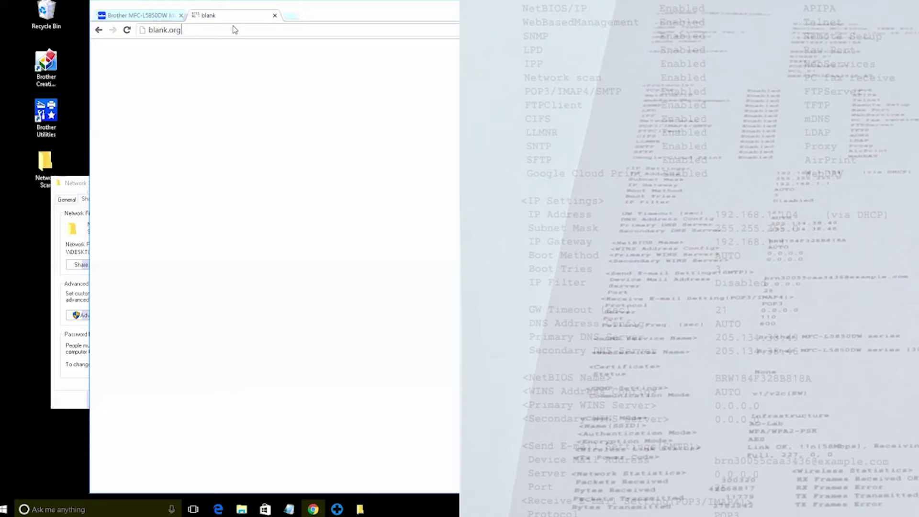
drag(234, 30, 142, 30)
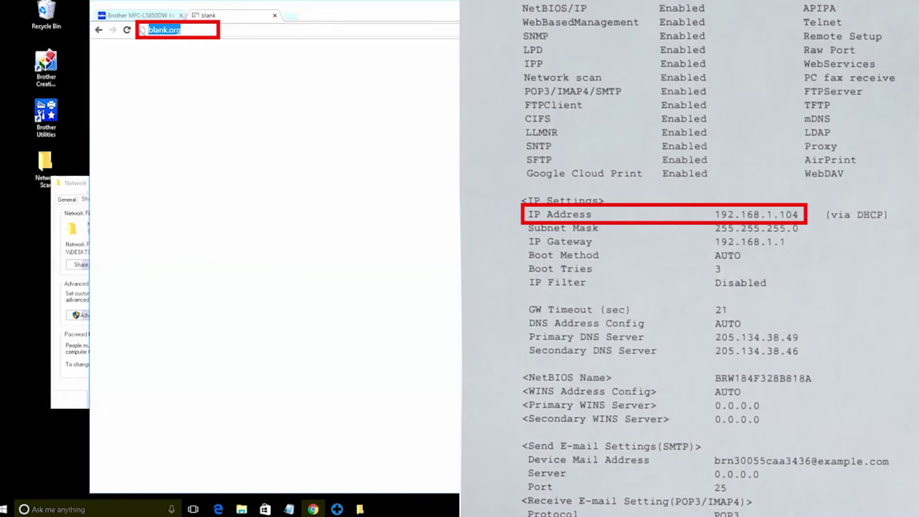
text(192.168)
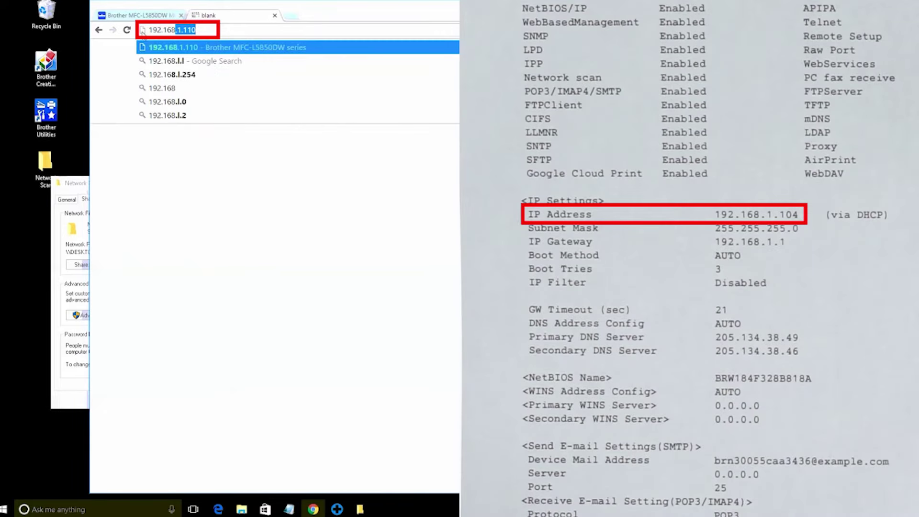
text(.1.104)
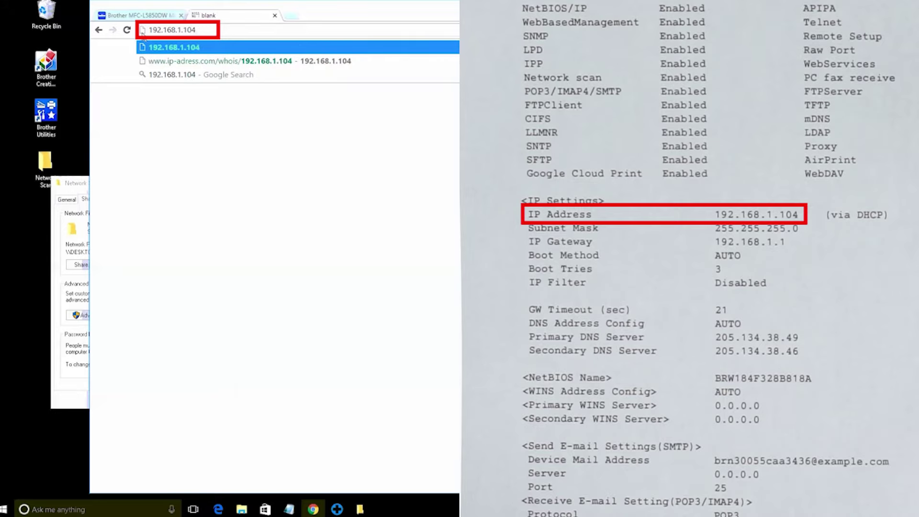
key(Return)
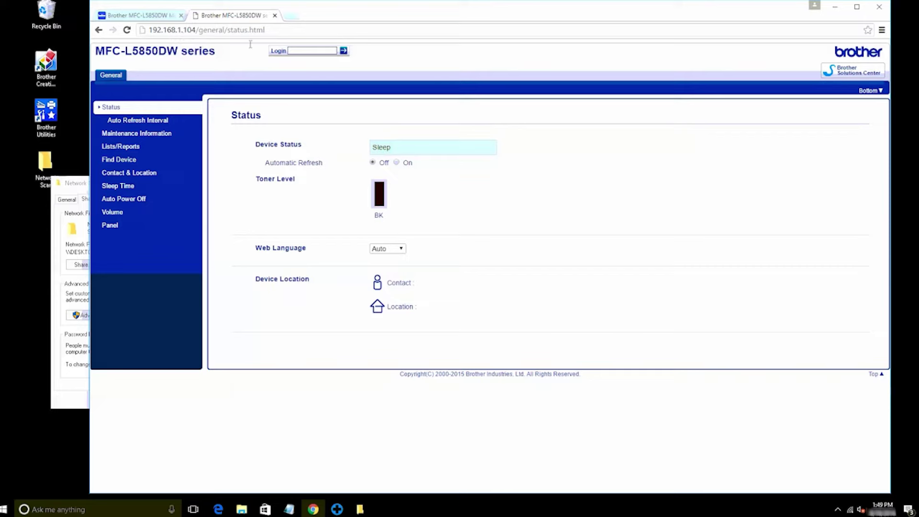
Log in with the admin password and go to Fax > E-mail Send > POP3/IMAP4/SMTP settings.
click(299, 51)
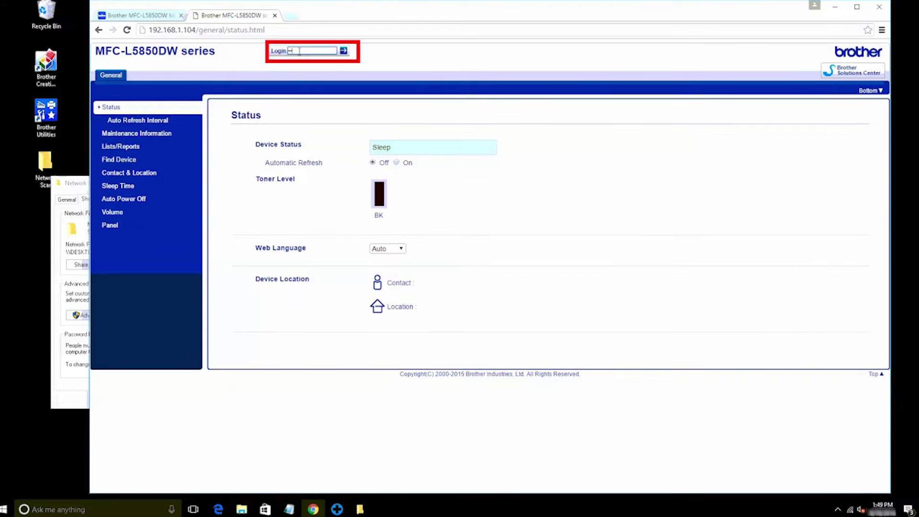
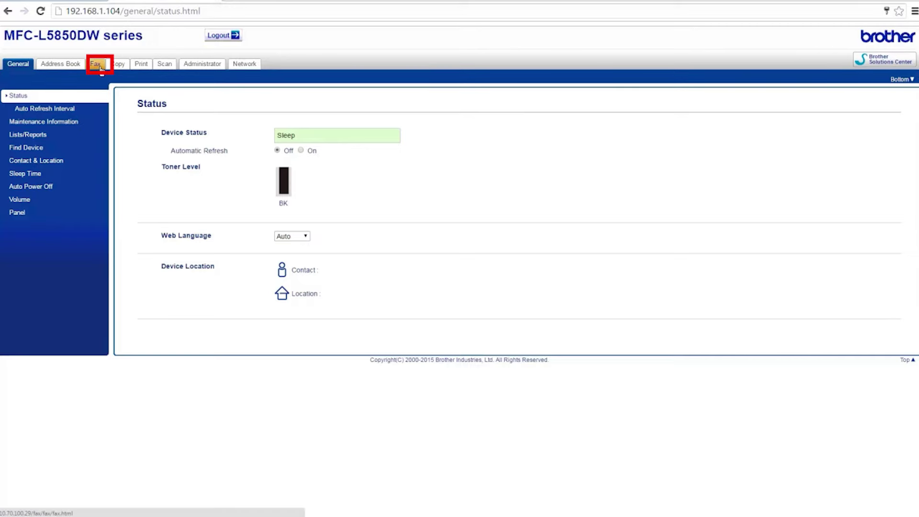
click(99, 66)
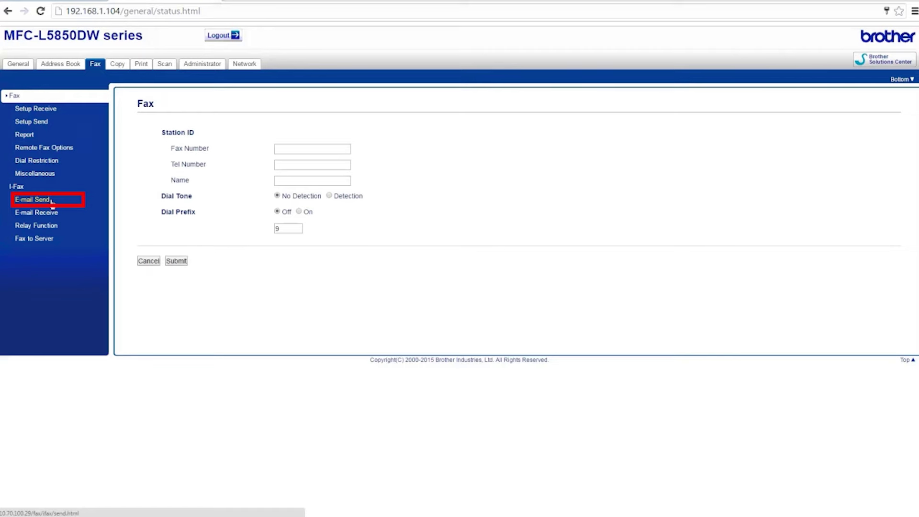
click(52, 201)
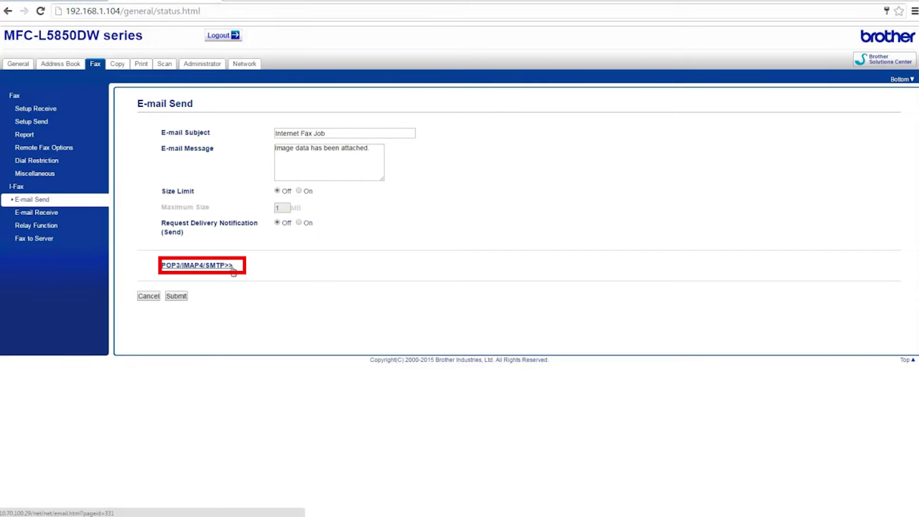
click(232, 267)
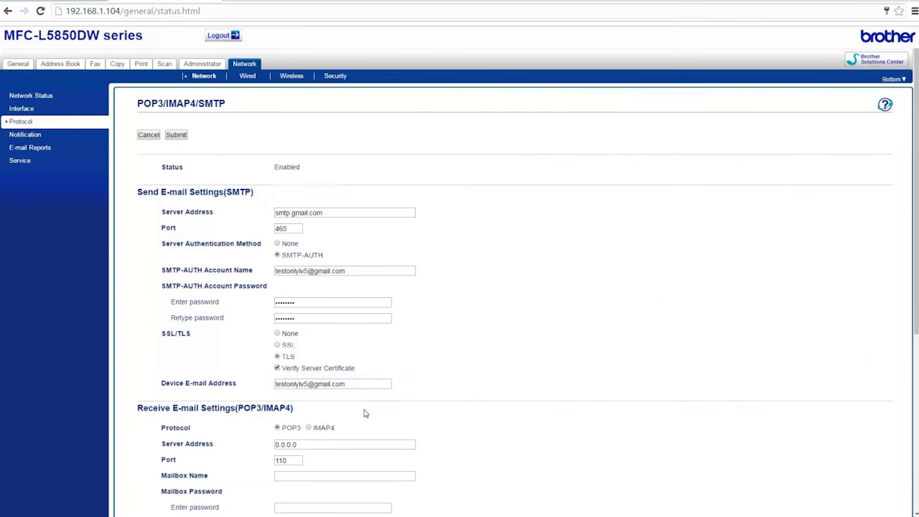
Submit the SMTP settings: smtp.office365.com, port 587, SMTP-AUTH and TLS.
scroll(365, 412, down, 4)
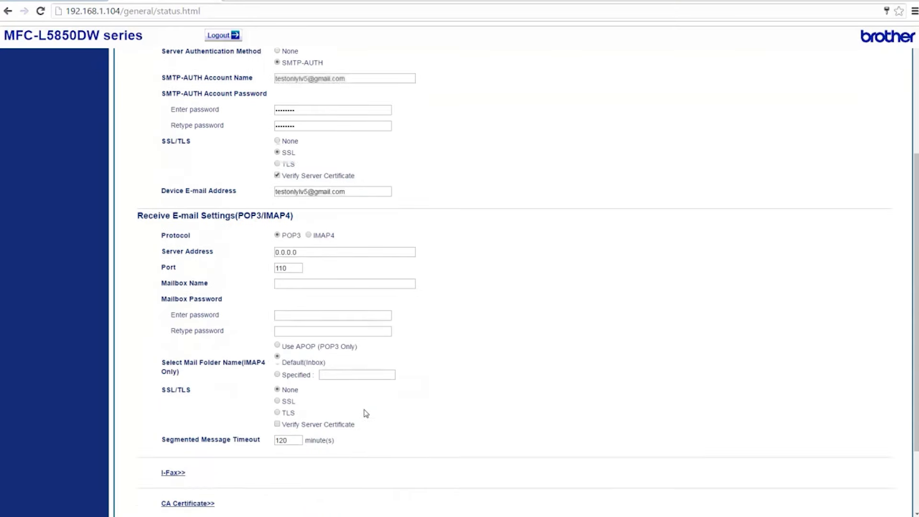
scroll(365, 412, down, 2)
click(182, 477)
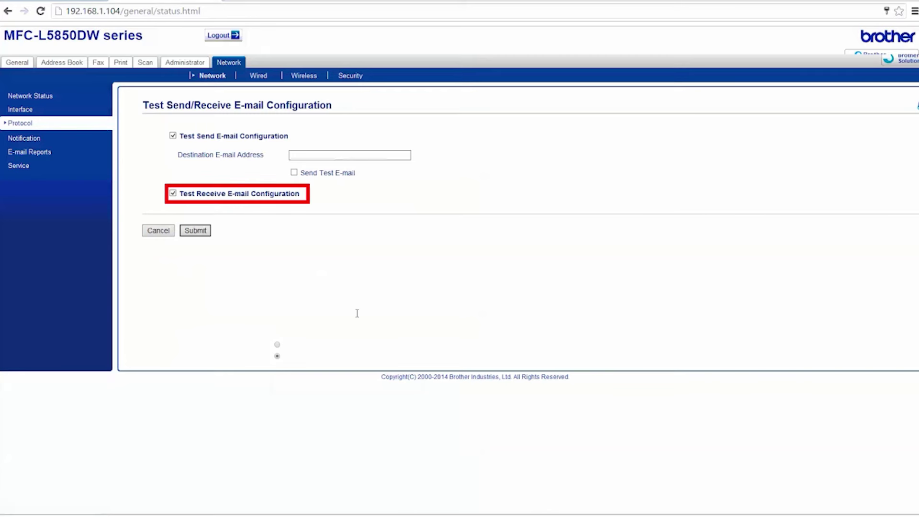
Run a send-only e-mail test with receive test off, mailing the test to the destination address.
click(175, 194)
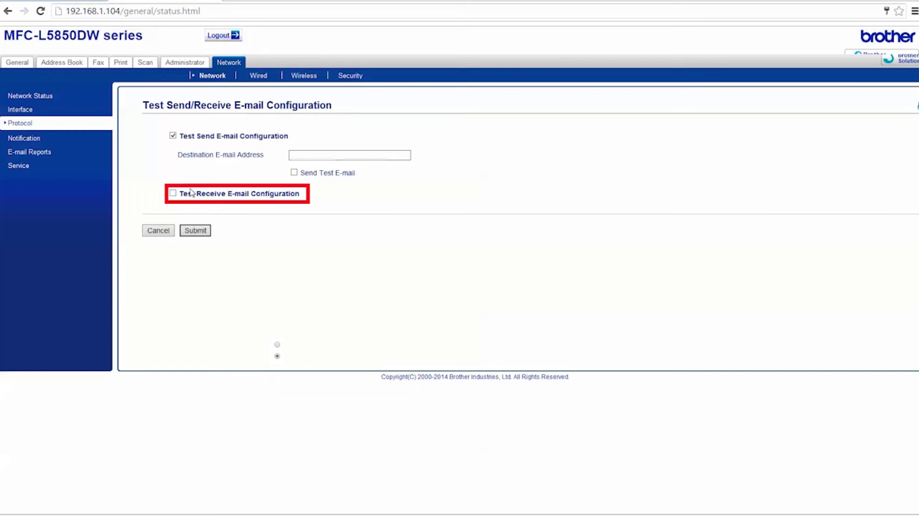
click(294, 173)
click(297, 156)
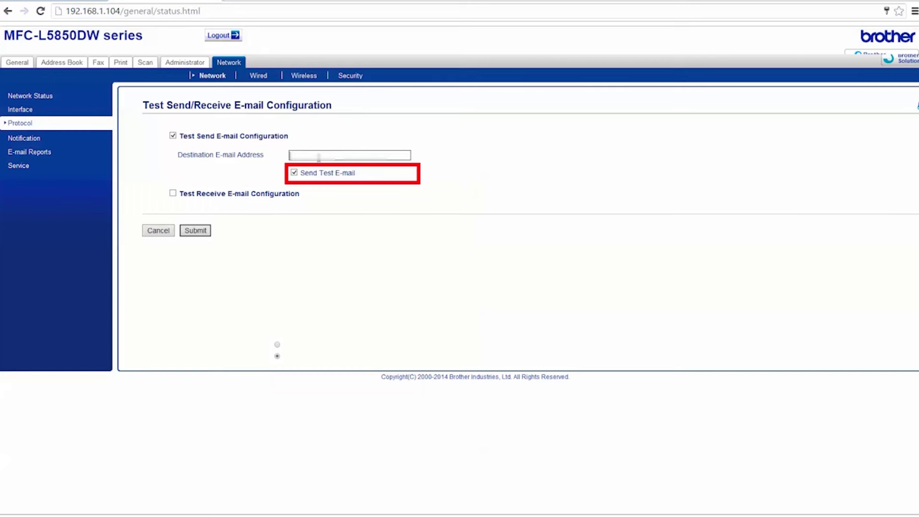
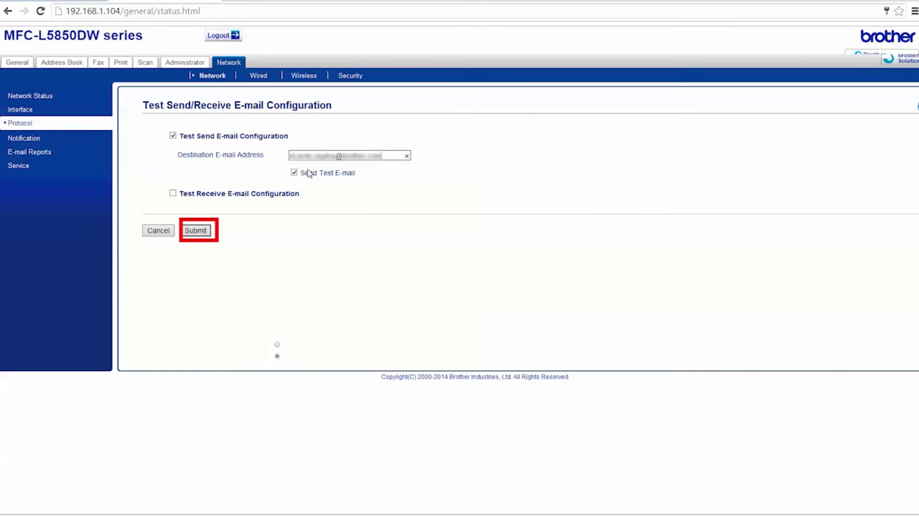
click(200, 232)
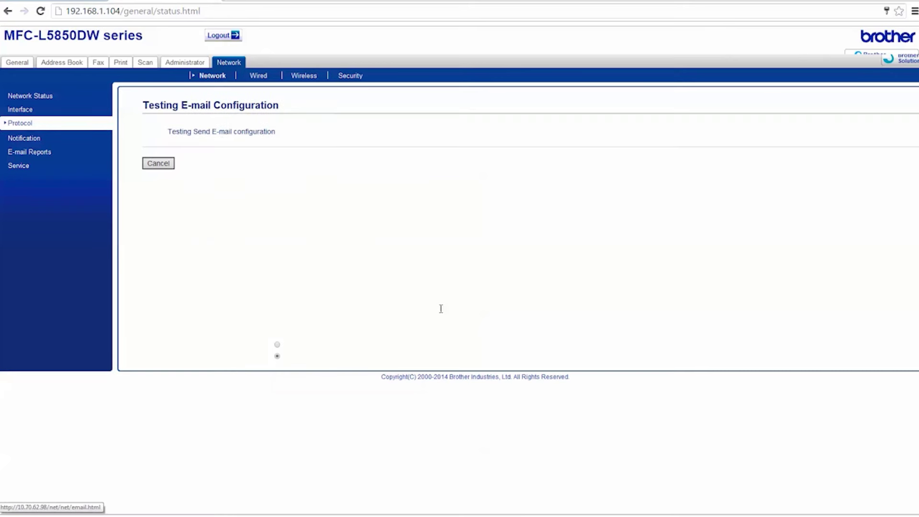